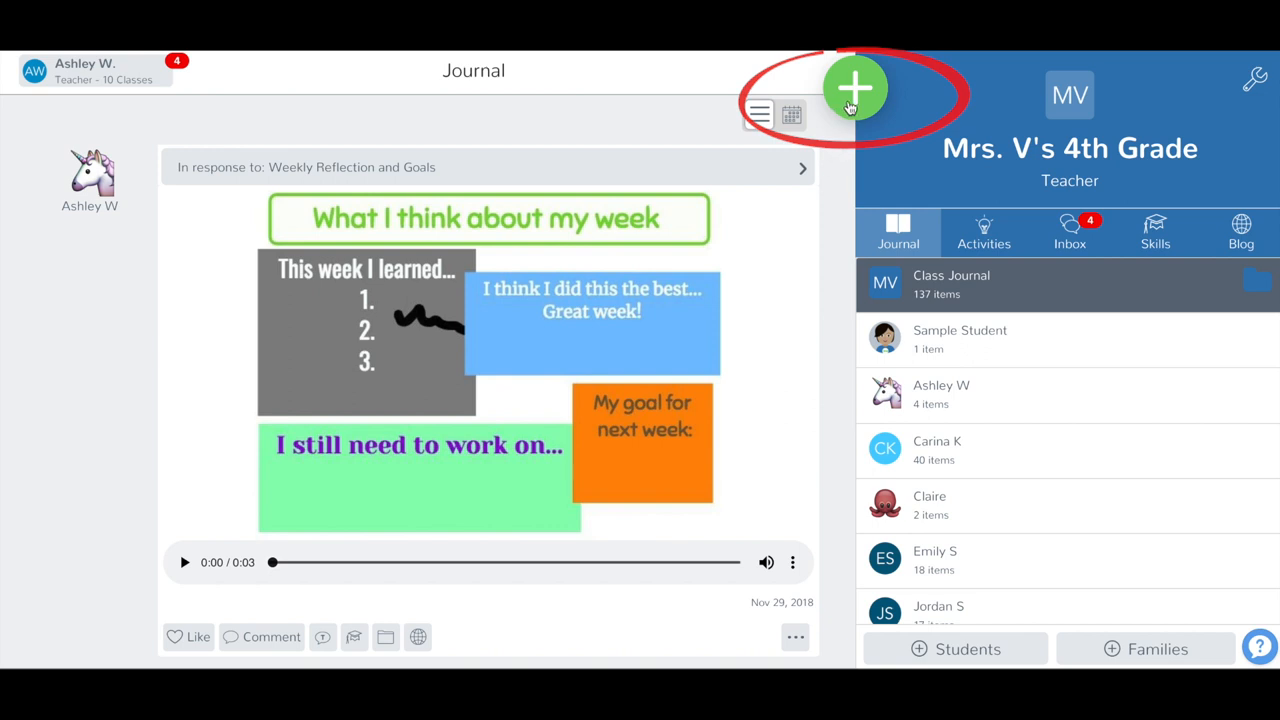
- Reach My Library in the Activity Library via the green + and Browse Activity Library
click(852, 100)
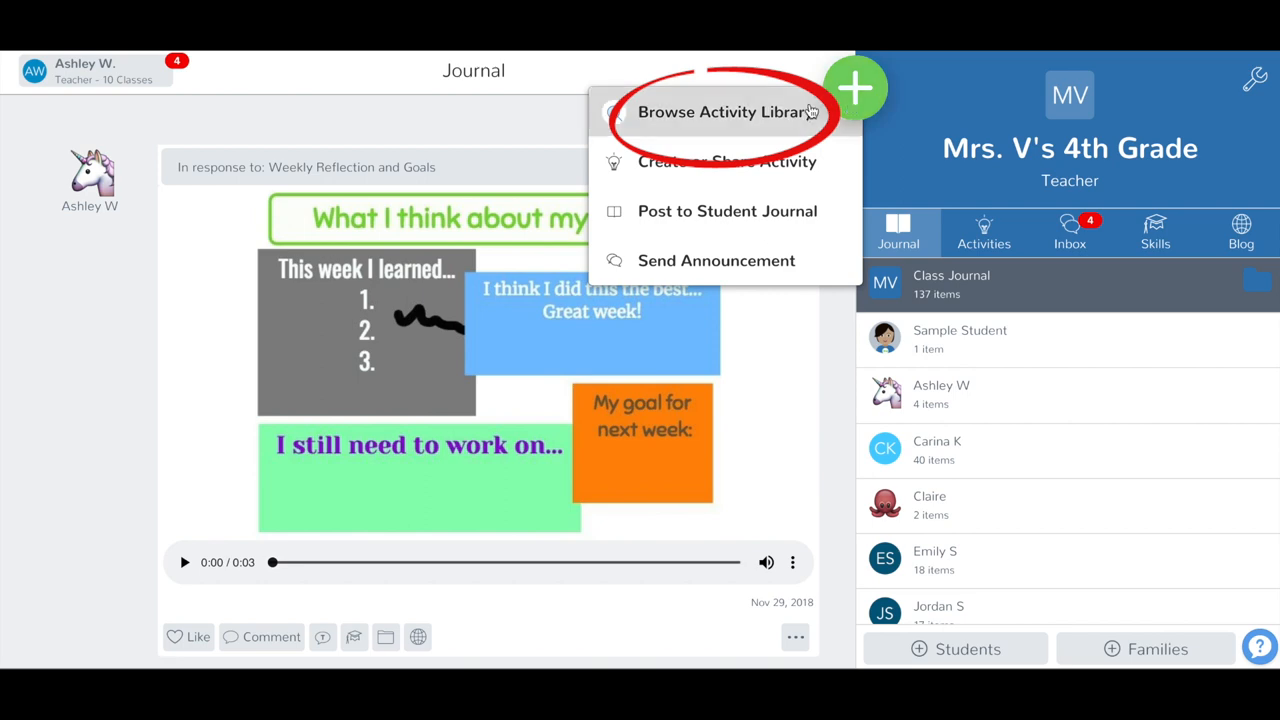
click(752, 120)
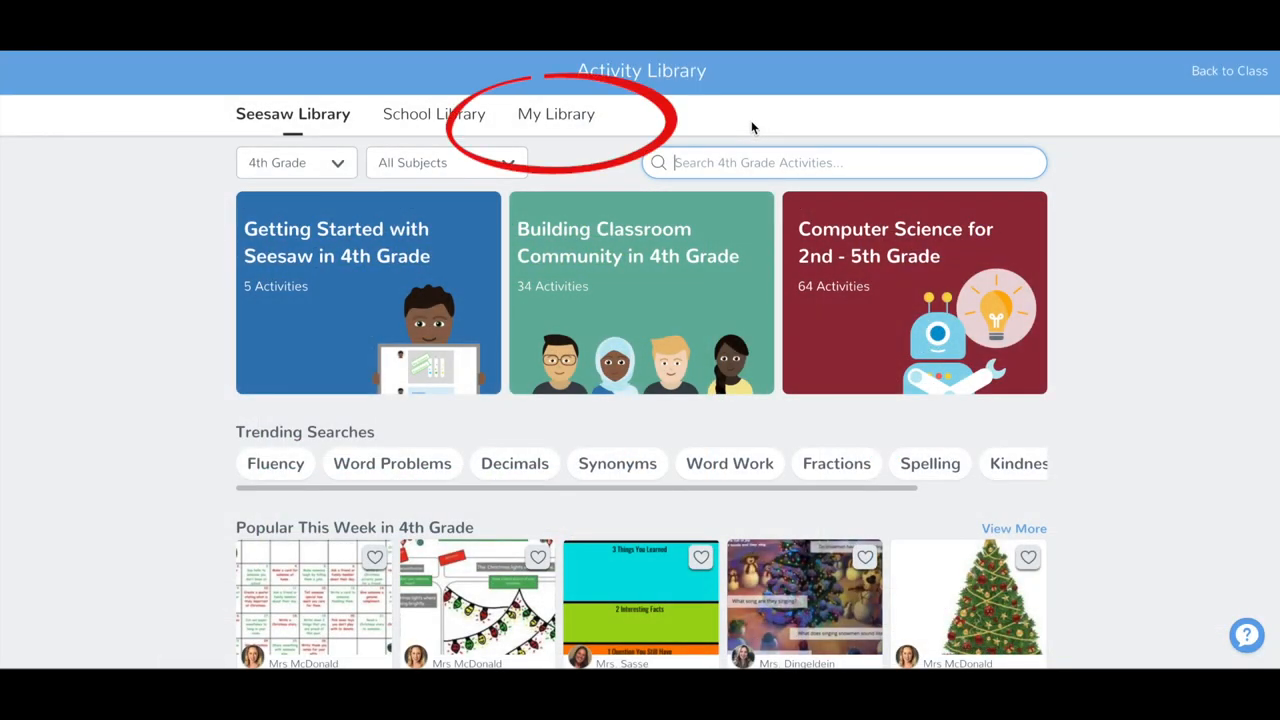
click(552, 119)
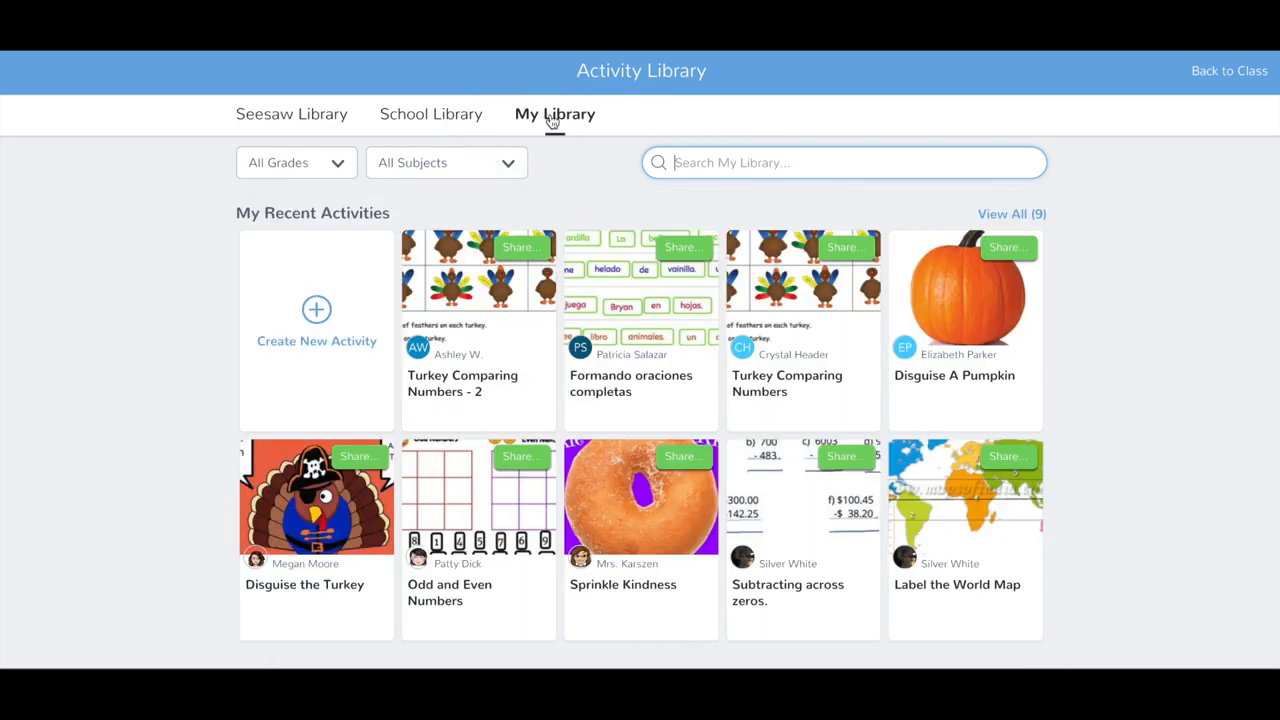
scroll(549, 264, down, 4)
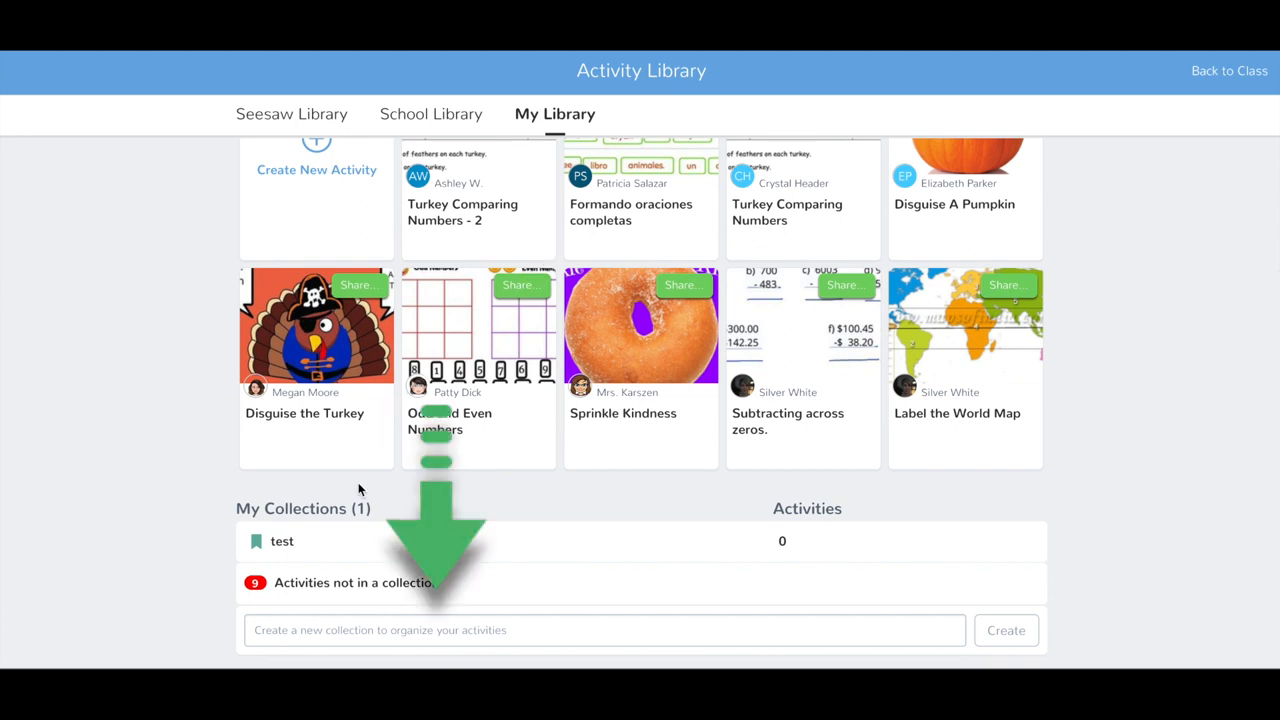
- Name a new collection 'Math' in My Collections and create it
click(434, 630)
text(Math)
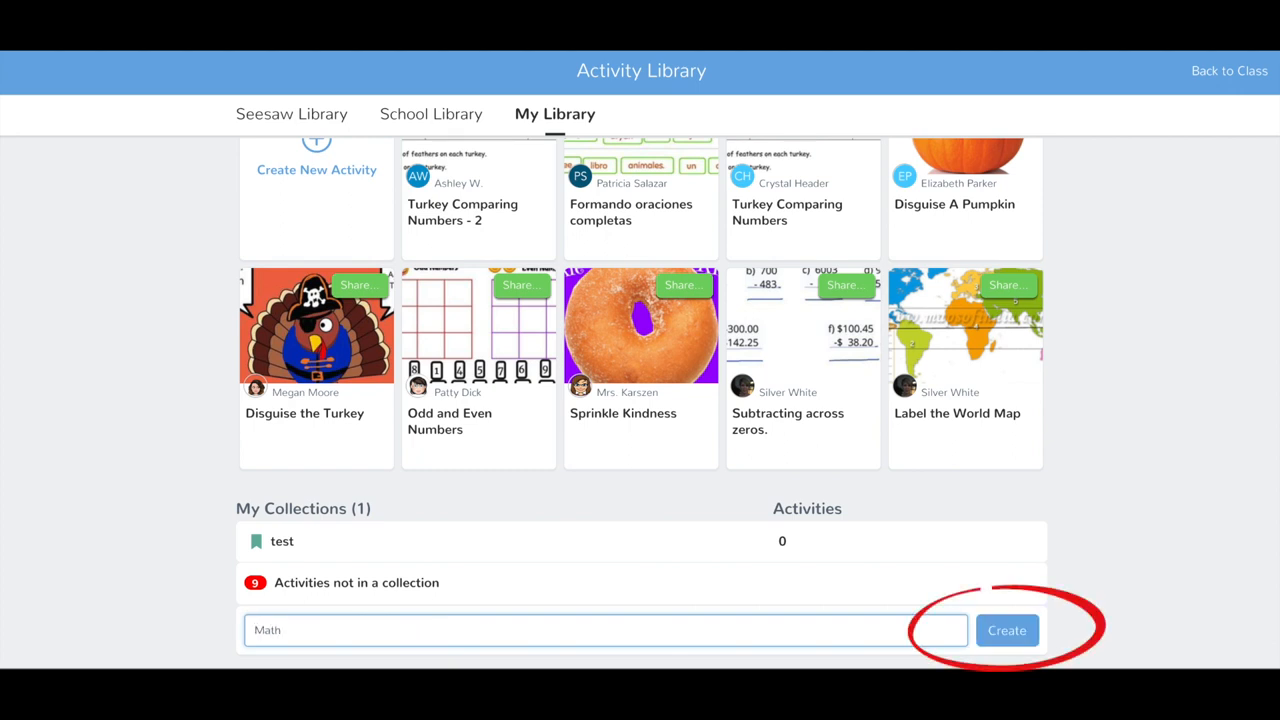
click(1006, 630)
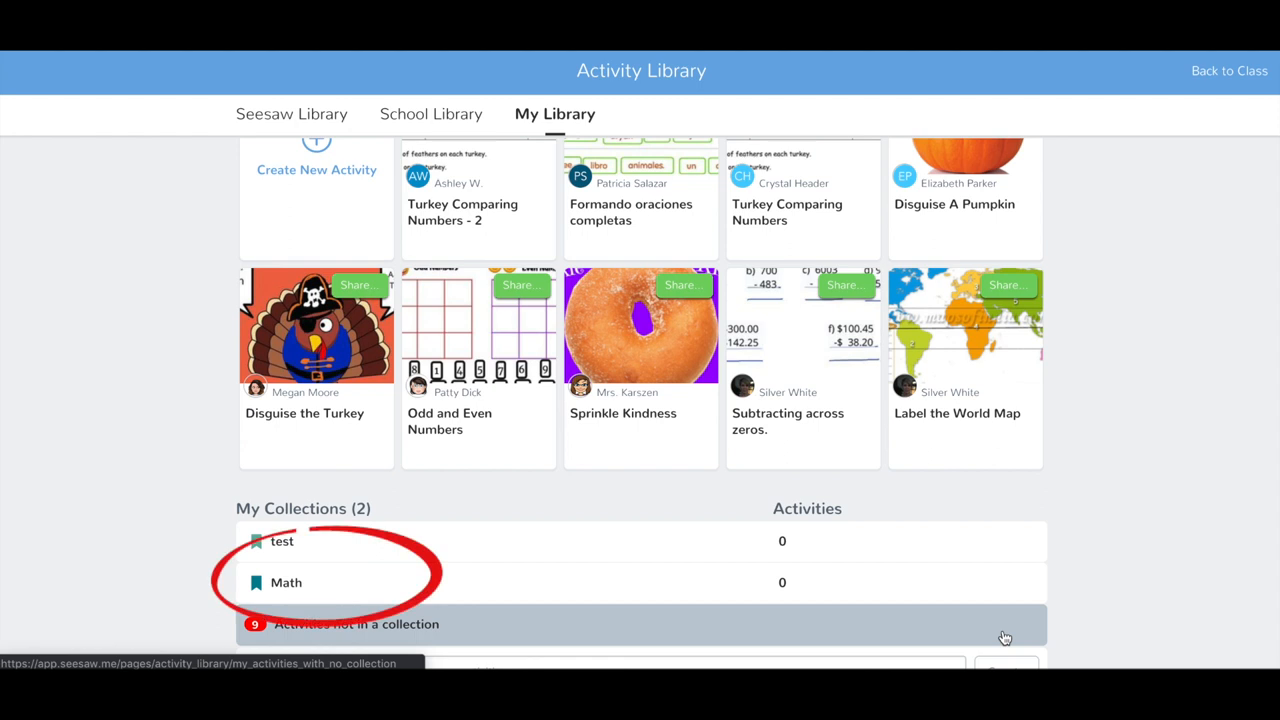
click(440, 582)
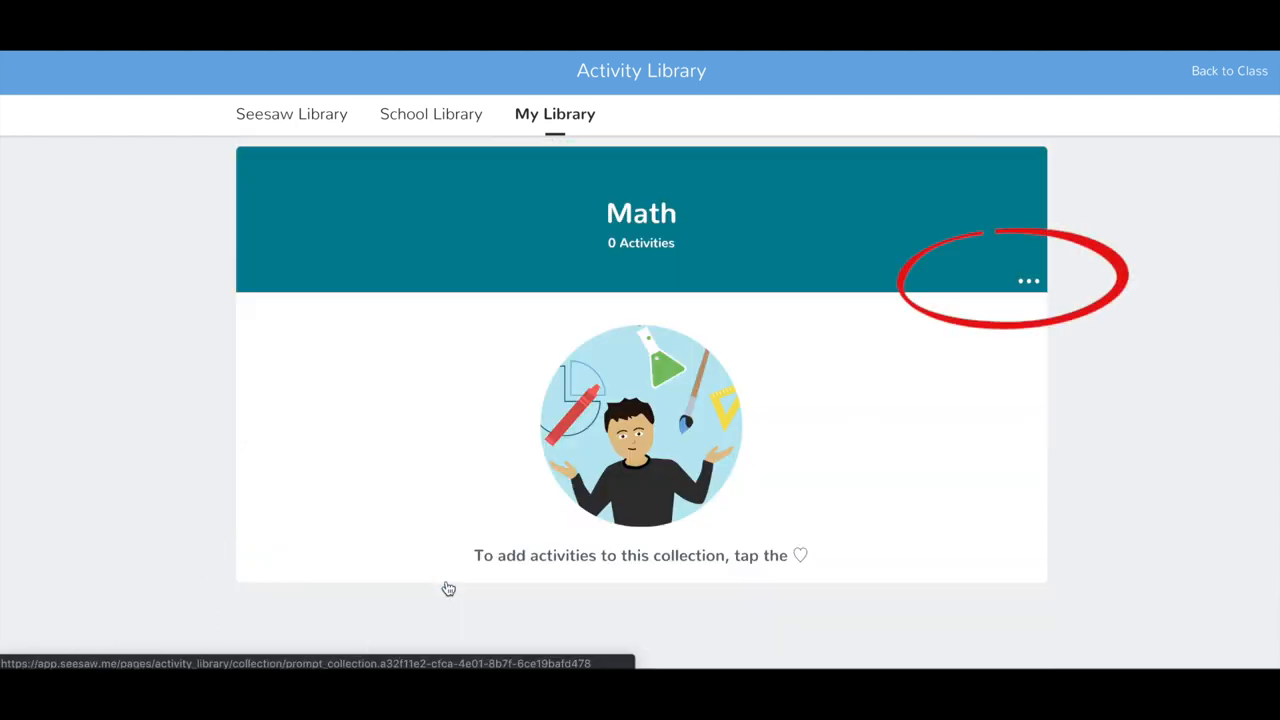
click(1027, 283)
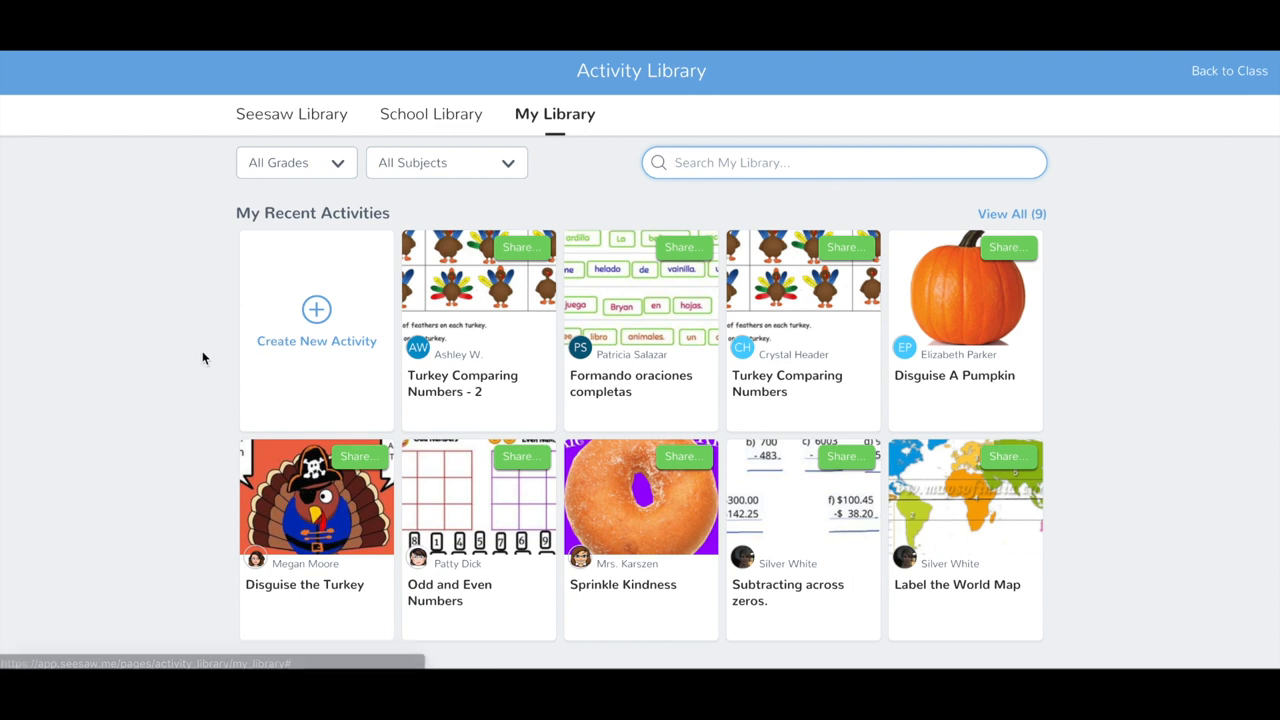
scroll(224, 349, down, 2)
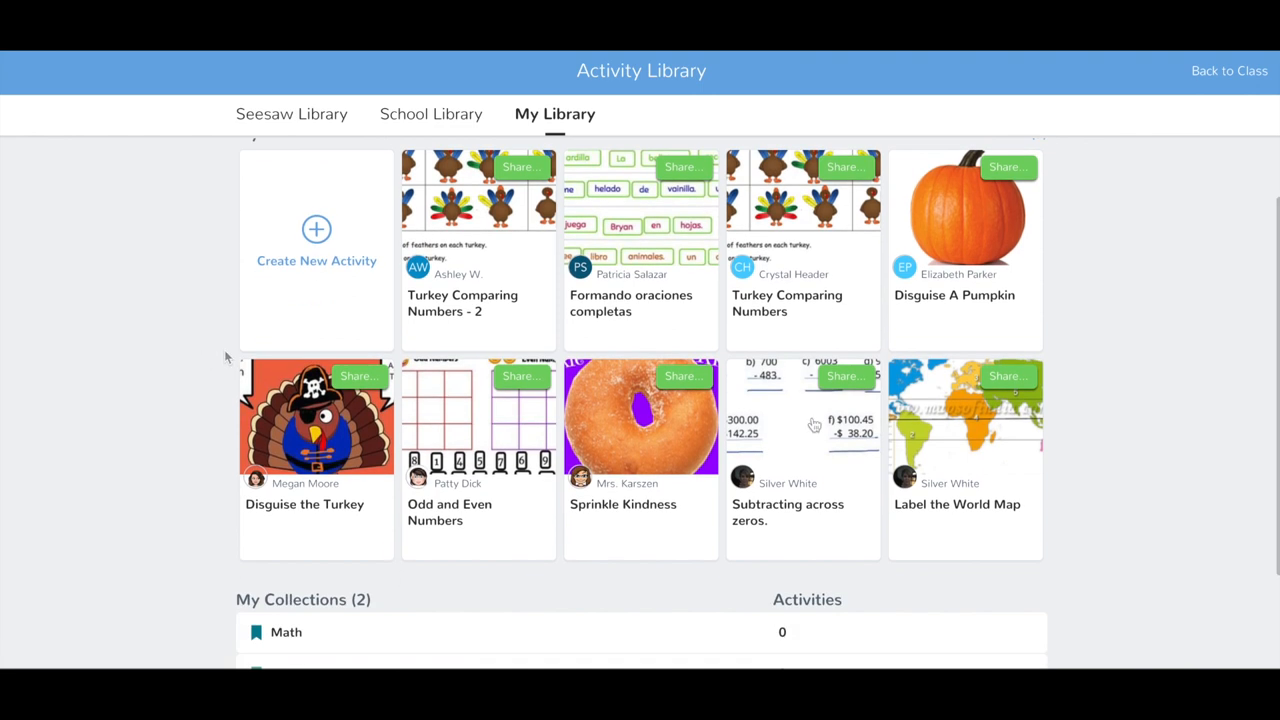
- Add 'Subtracting across zeros.' to the Math collection from its activity details menu
click(800, 432)
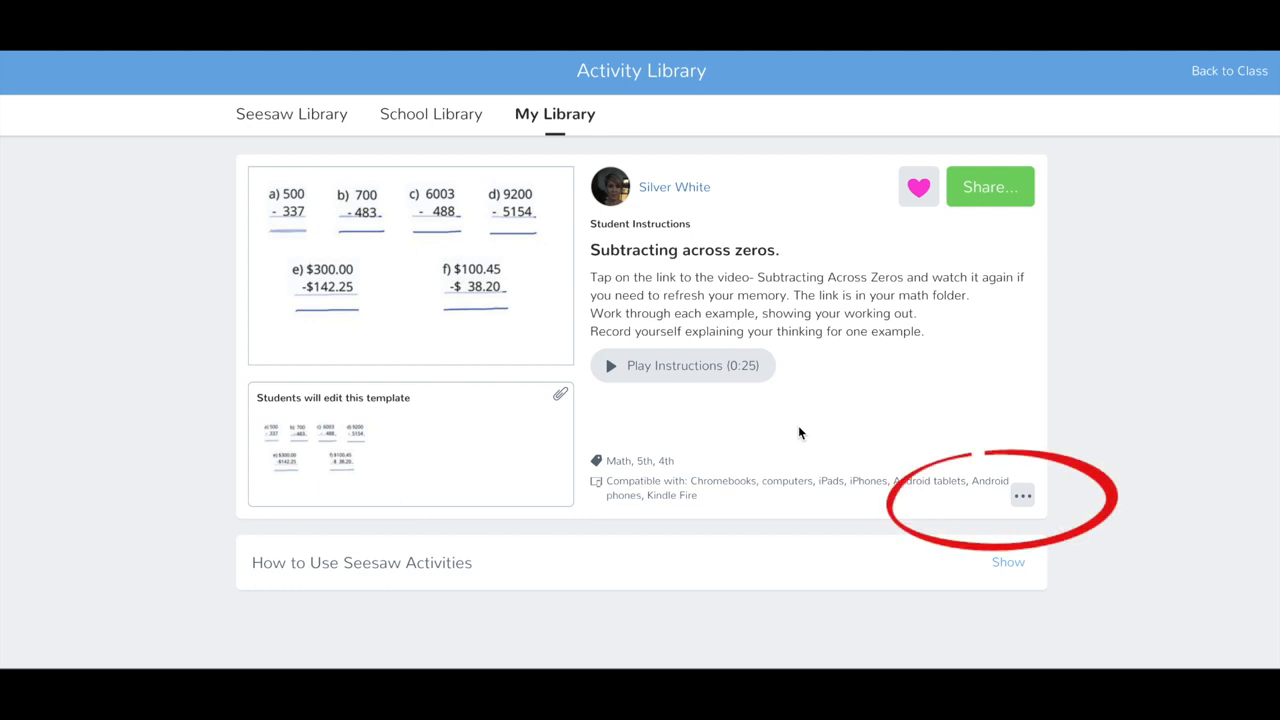
click(1022, 497)
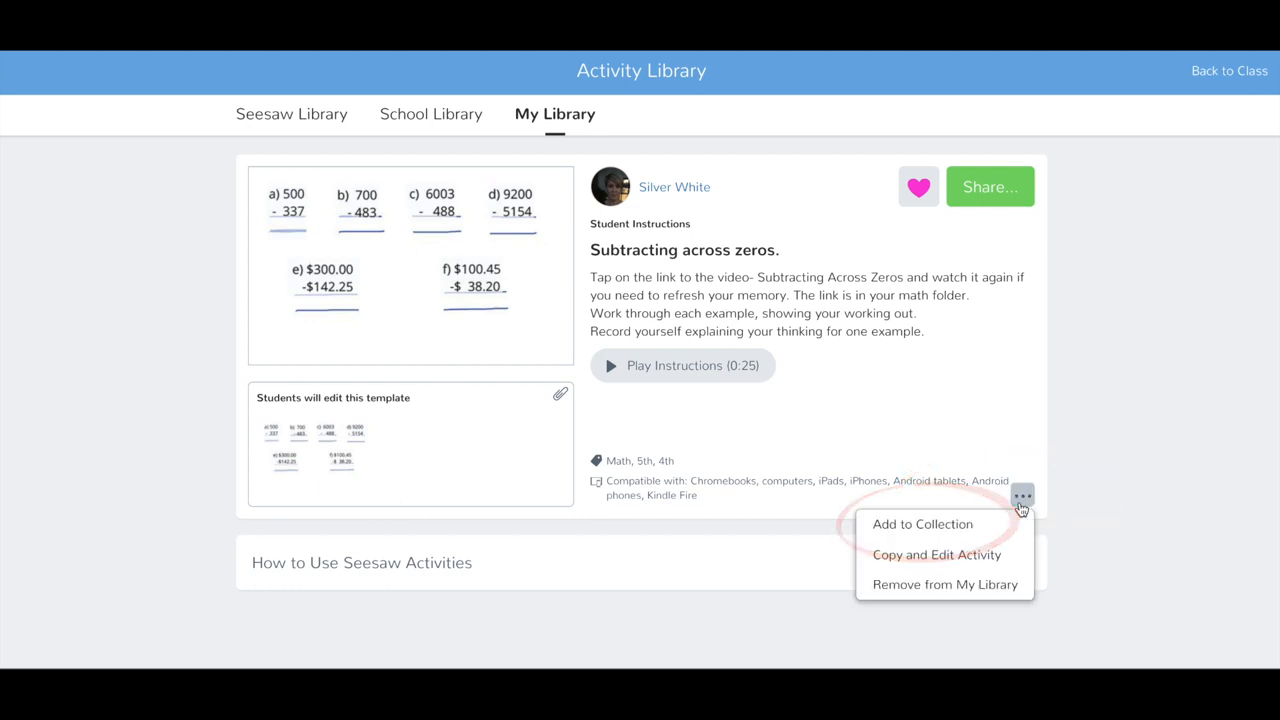
click(988, 523)
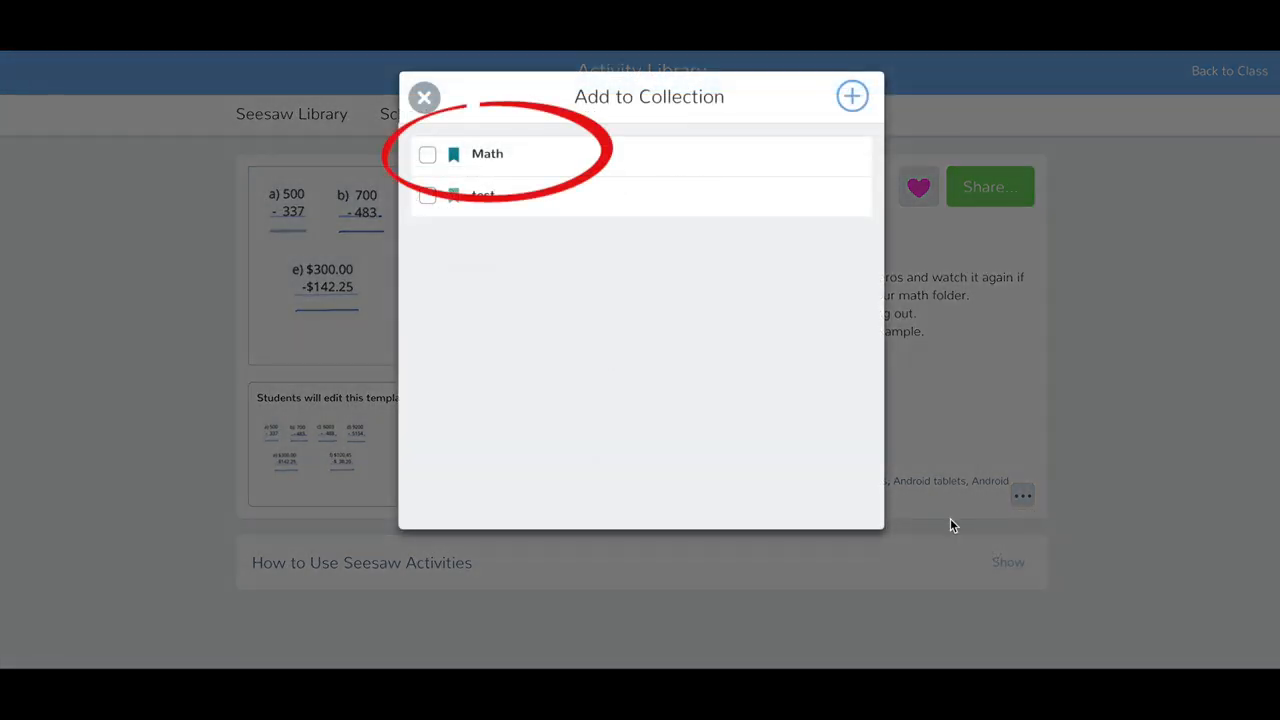
click(427, 153)
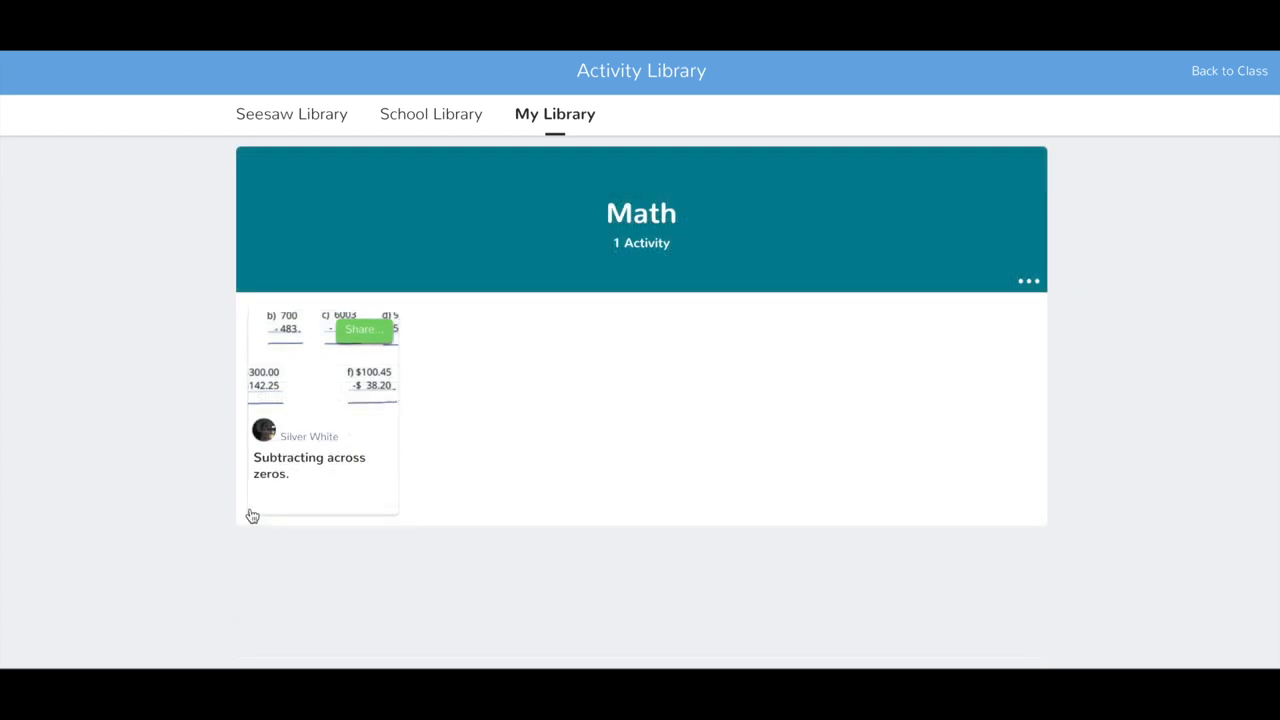